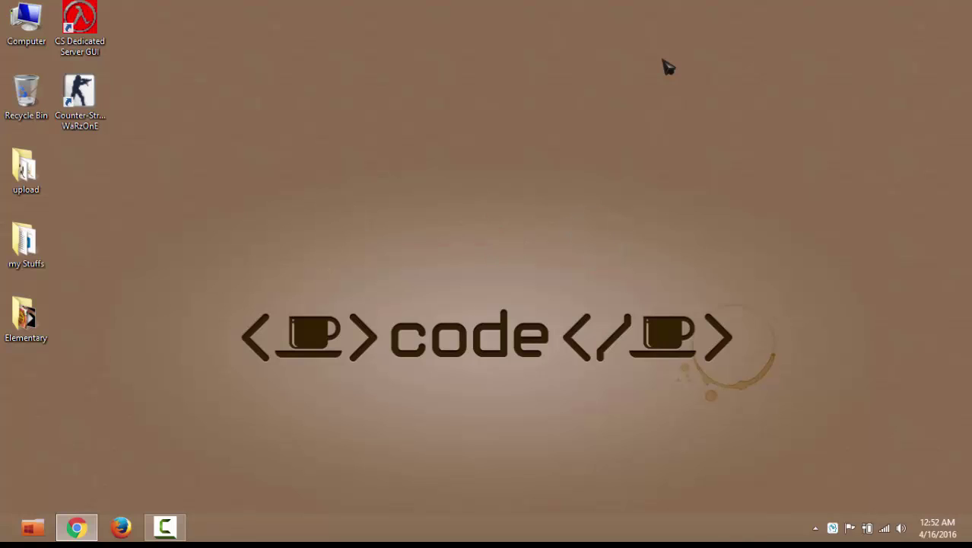
Create a new folder in the empty area of the desktop, keeping the default name
{"action": "right_click", "coordinate": [516, 109]}
{"action": "mouse_move", "coordinate": [570, 260]}
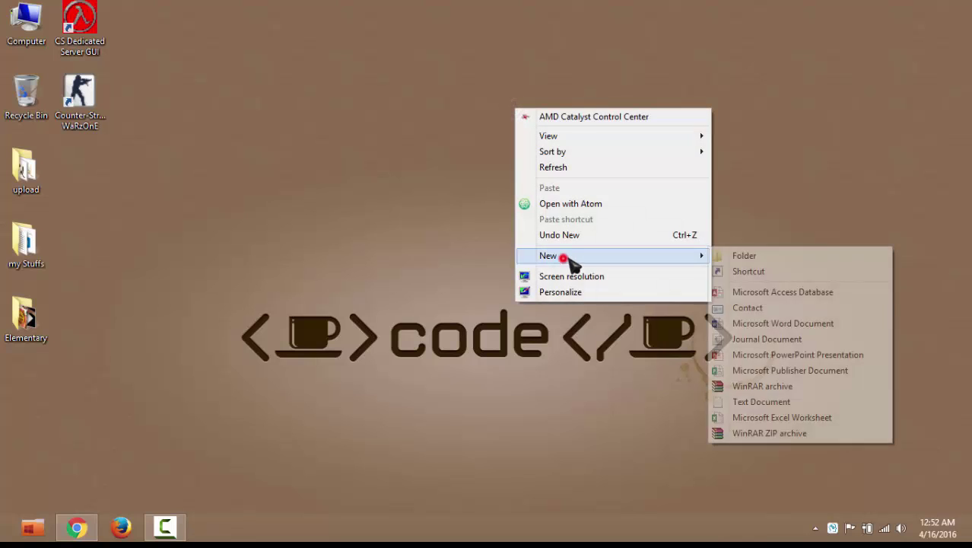
{"action": "left_click", "coordinate": [758, 254]}
{"action": "left_click", "coordinate": [659, 186]}
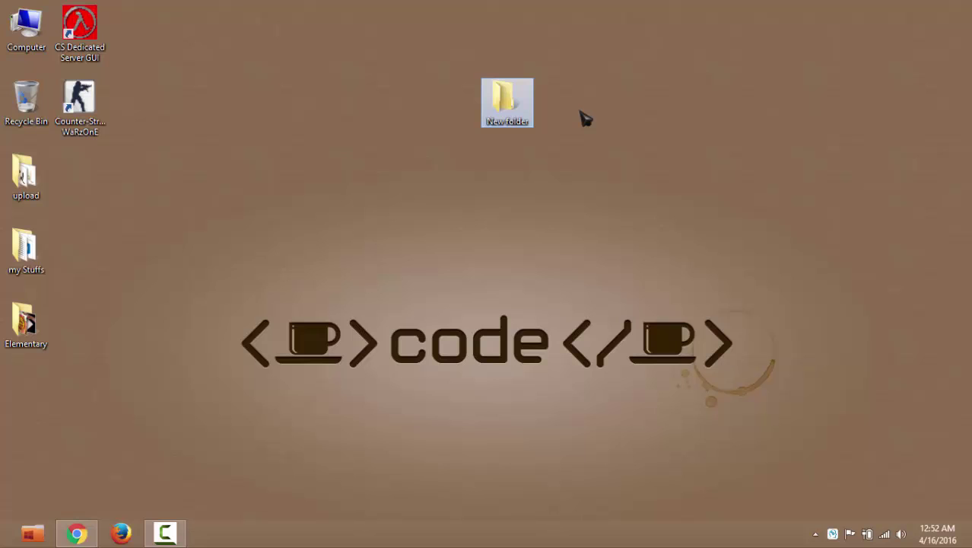
Search the installed apps for regedit and launch the Registry Editor
{"action": "key", "text": "super"}
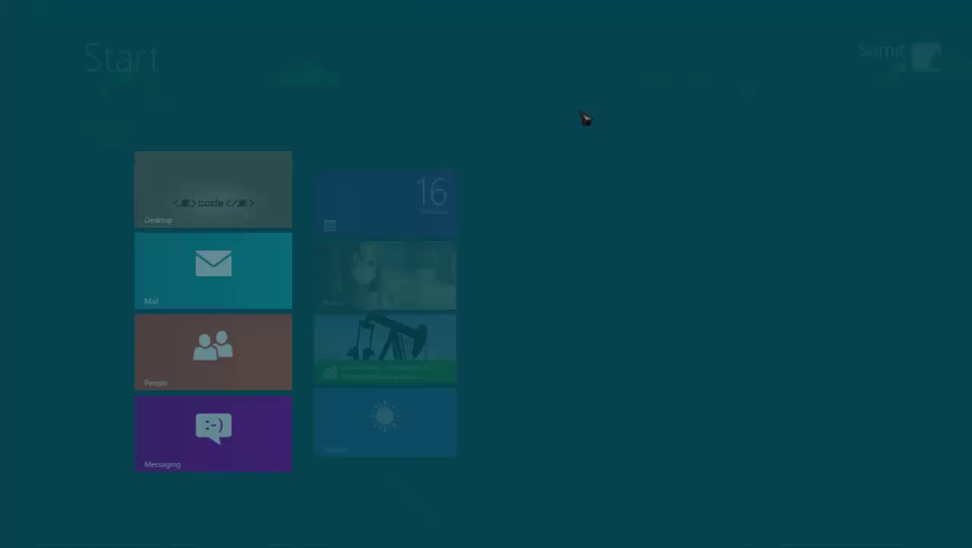
{"action": "type", "text": "regedit"}
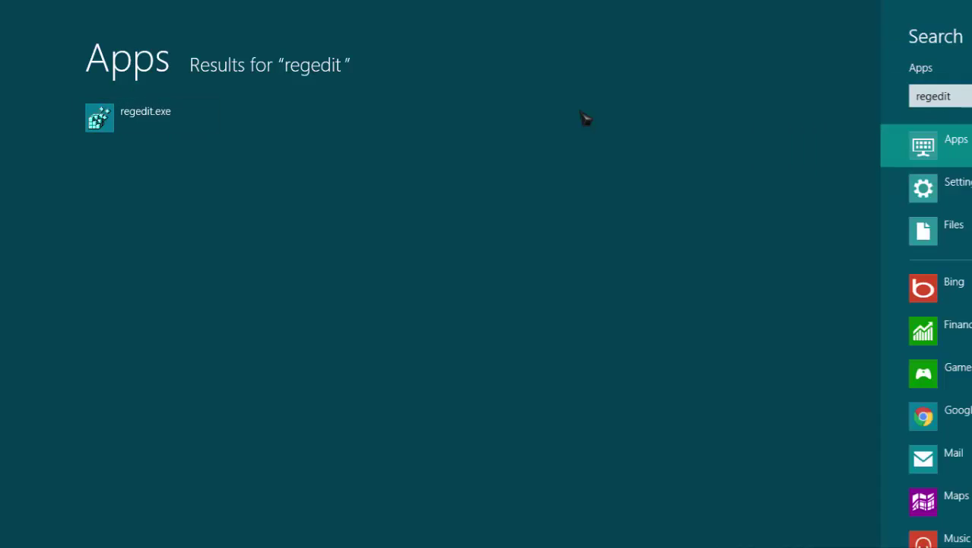
{"action": "key", "text": "Return"}
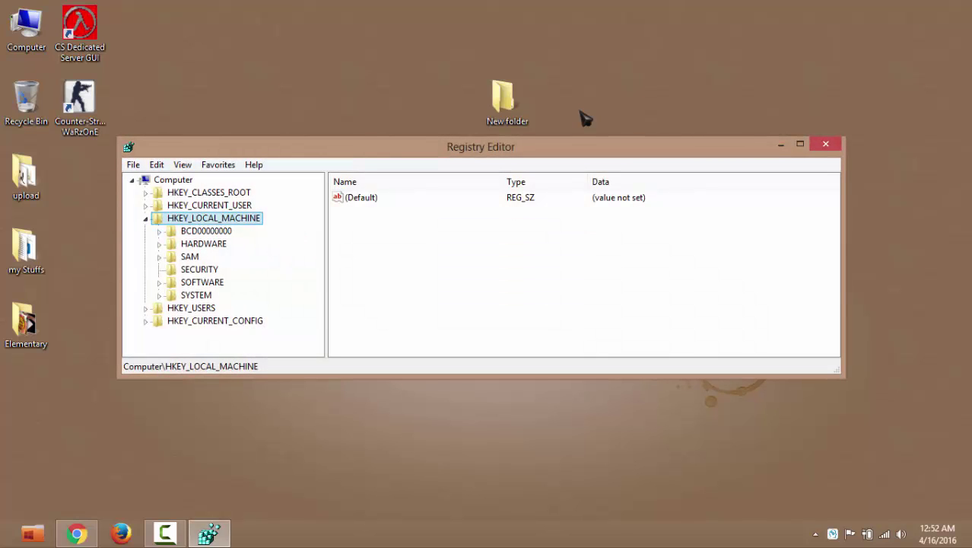
Expand the SOFTWARE key under HKEY_LOCAL_MACHINE and its Microsoft subkey in the registry tree
{"action": "key", "text": "Down"}
{"action": "key", "text": "Down"}
{"action": "key", "text": "Down"}
{"action": "key", "text": "Down"}
{"action": "key", "text": "Down"}
{"action": "key", "text": "Right"}
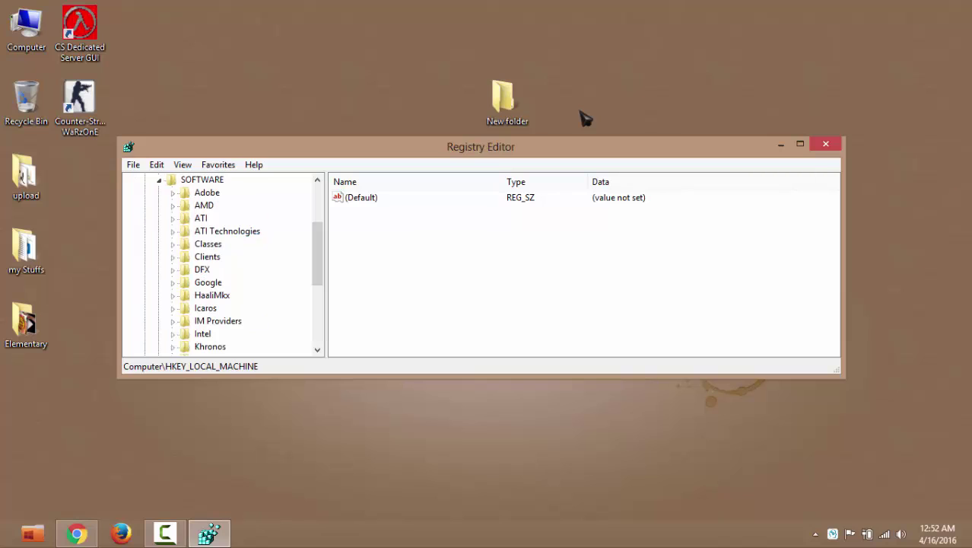
{"action": "scroll", "coordinate": [585, 118], "scroll_direction": "down", "scroll_amount": 2}
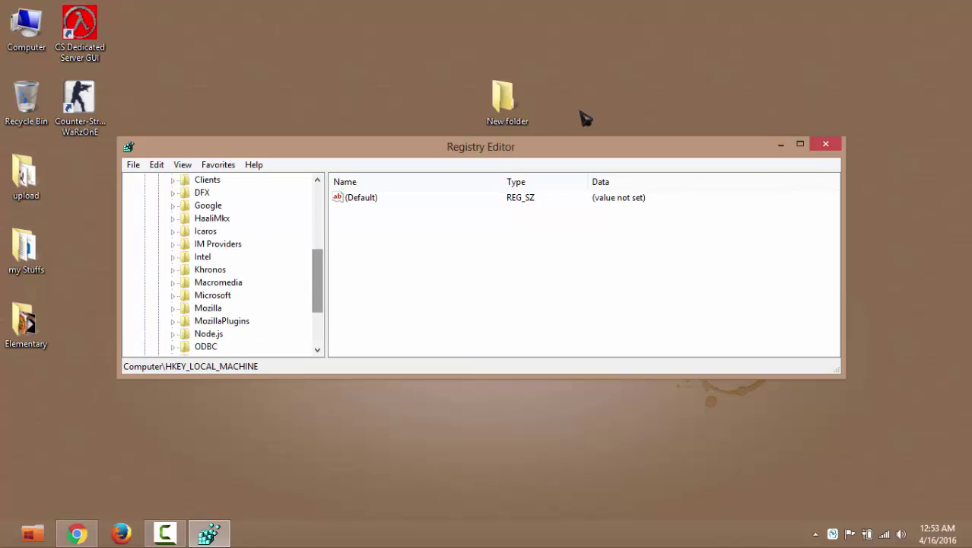
{"action": "key", "text": "m"}
{"action": "key", "text": "m"}
{"action": "key", "text": "Right"}
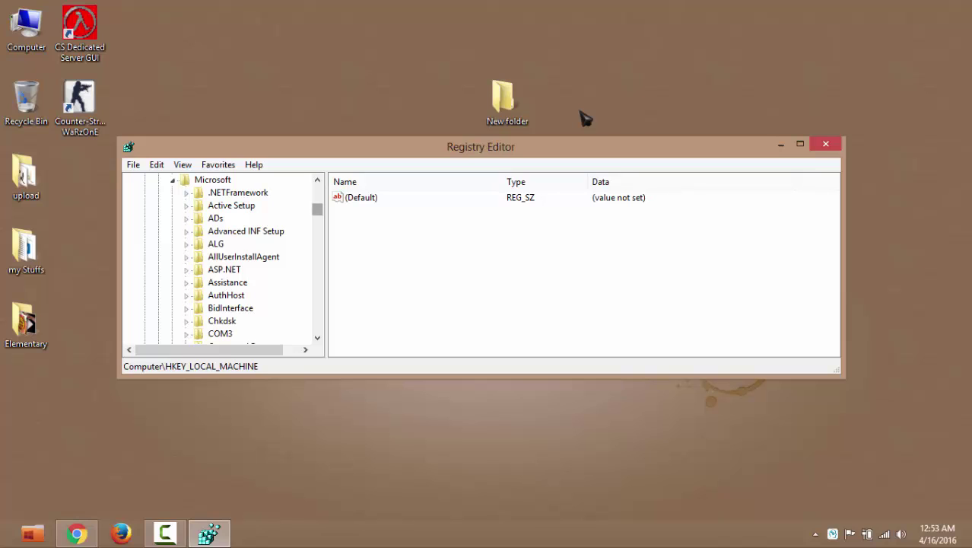
Expand the Windows key under Microsoft and its CurrentVersion subkey
{"action": "scroll", "coordinate": [586, 118], "scroll_direction": "down", "scroll_amount": 4}
{"action": "scroll", "coordinate": [585, 118], "scroll_direction": "down", "scroll_amount": 1}
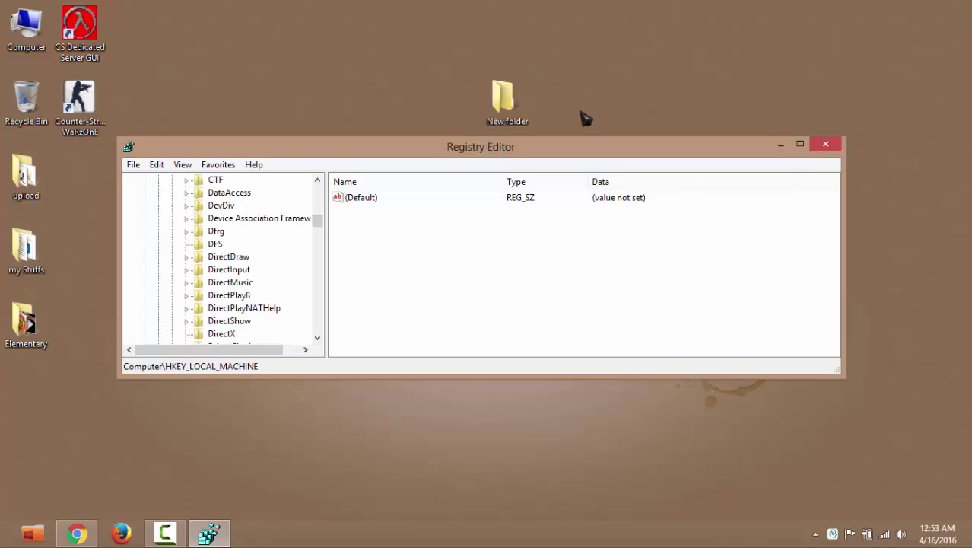
{"action": "scroll", "coordinate": [586, 118], "scroll_direction": "up", "scroll_amount": 2}
{"action": "scroll", "coordinate": [586, 118], "scroll_direction": "down", "scroll_amount": 14}
{"action": "scroll", "coordinate": [586, 118], "scroll_direction": "down", "scroll_amount": 12}
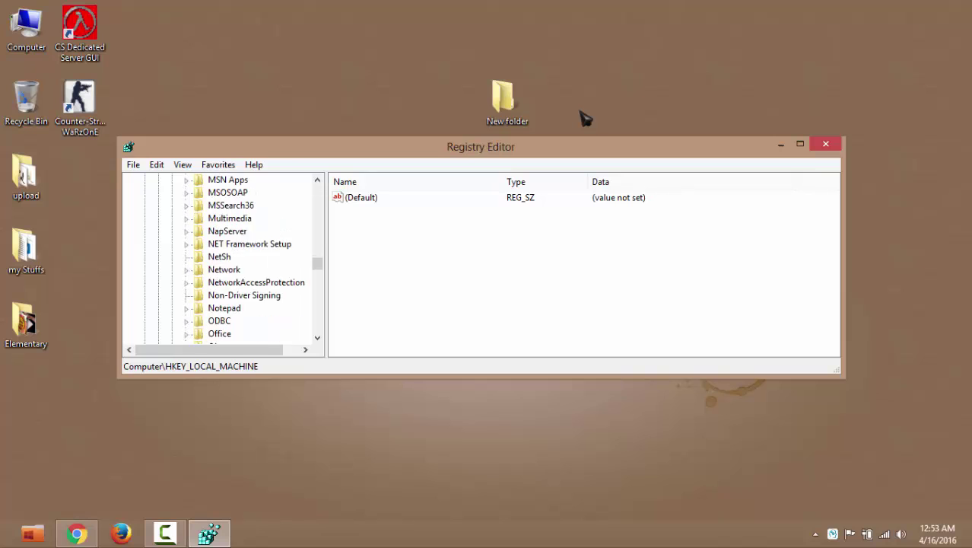
{"action": "scroll", "coordinate": [586, 118], "scroll_direction": "down", "scroll_amount": 6}
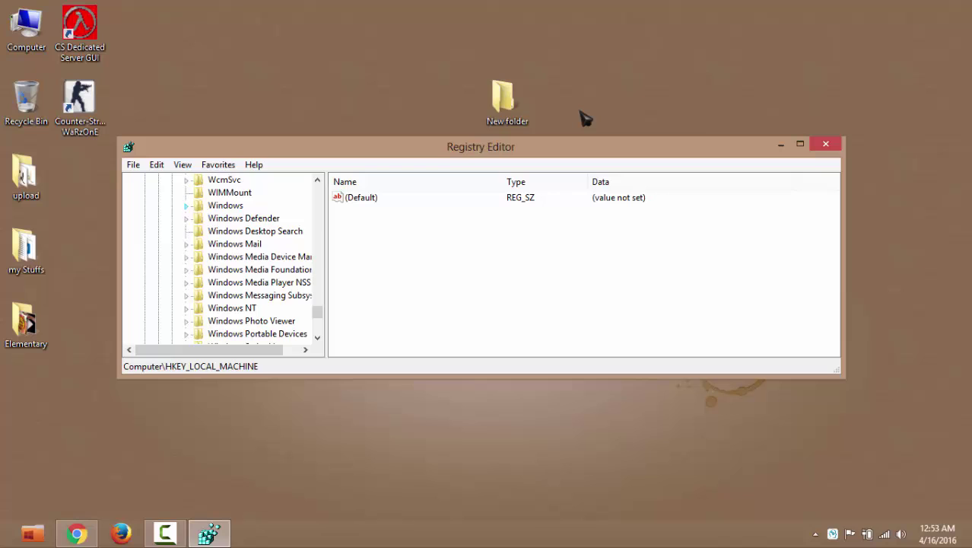
{"action": "left_click", "coordinate": [185, 206]}
{"action": "left_click", "coordinate": [200, 206]}
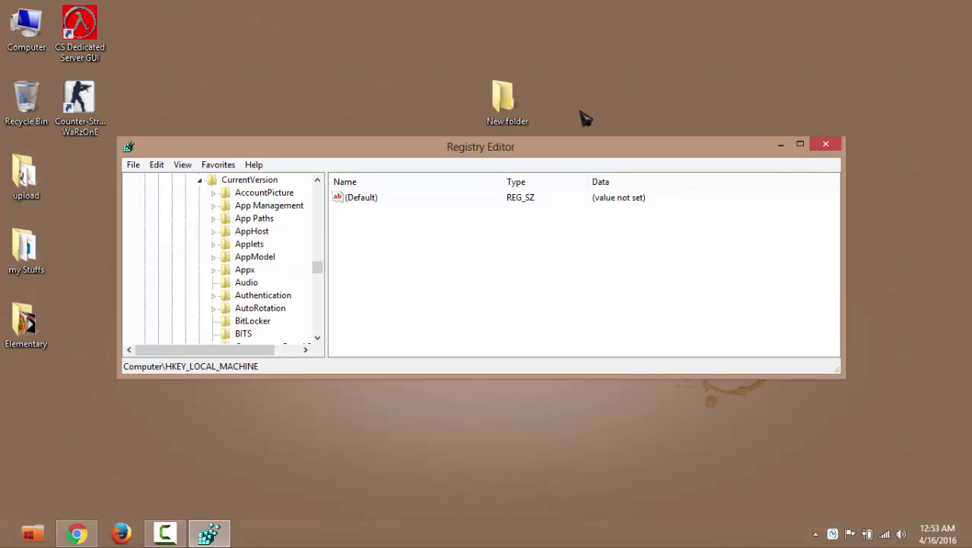
Expand the Explorer key under CurrentVersion
{"action": "scroll", "coordinate": [586, 118], "scroll_direction": "down", "scroll_amount": 3}
{"action": "scroll", "coordinate": [586, 118], "scroll_direction": "up", "scroll_amount": 2}
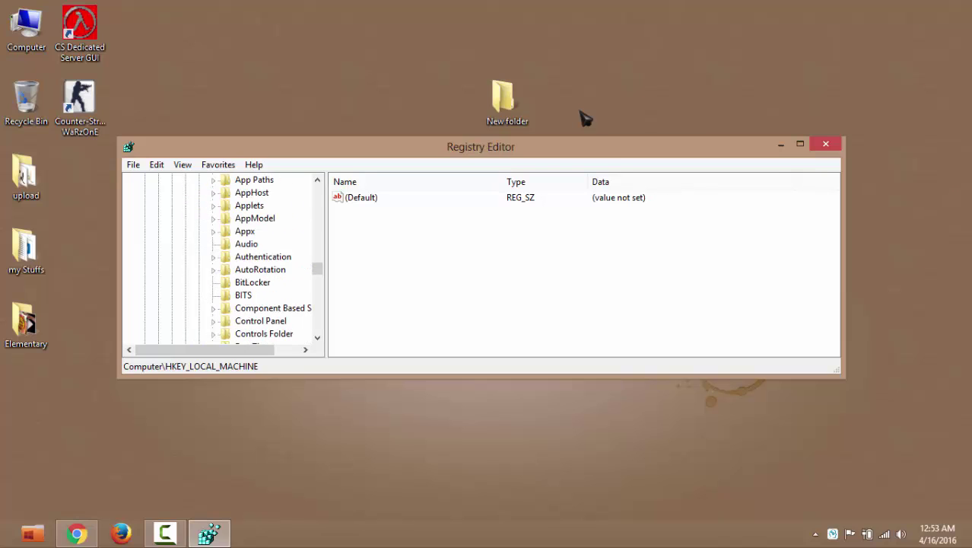
{"action": "scroll", "coordinate": [586, 117], "scroll_direction": "down", "scroll_amount": 2}
{"action": "scroll", "coordinate": [586, 118], "scroll_direction": "down", "scroll_amount": 2}
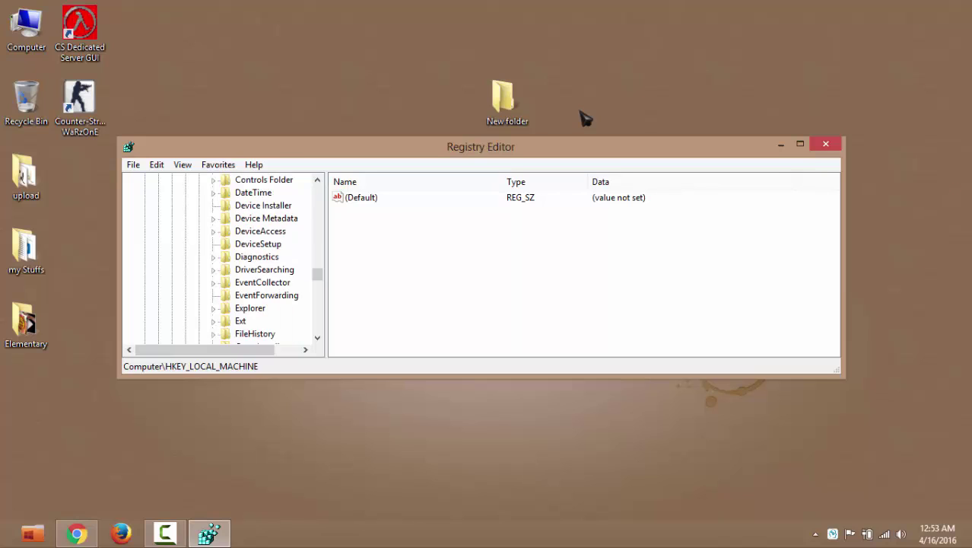
{"action": "left_click", "coordinate": [213, 308]}
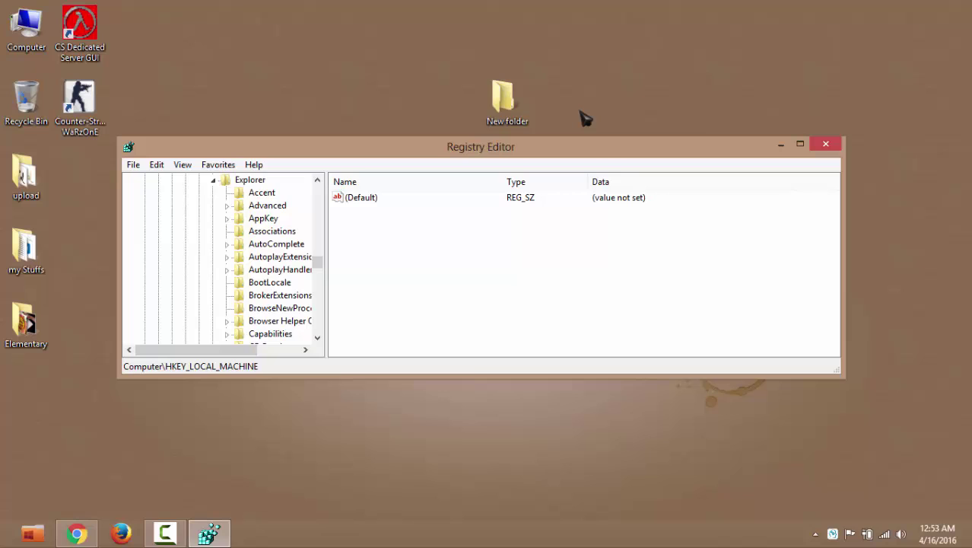
Create a new key named "shell icons" under the Explorer key
{"action": "right_click", "coordinate": [249, 180]}
{"action": "mouse_move", "coordinate": [305, 205]}
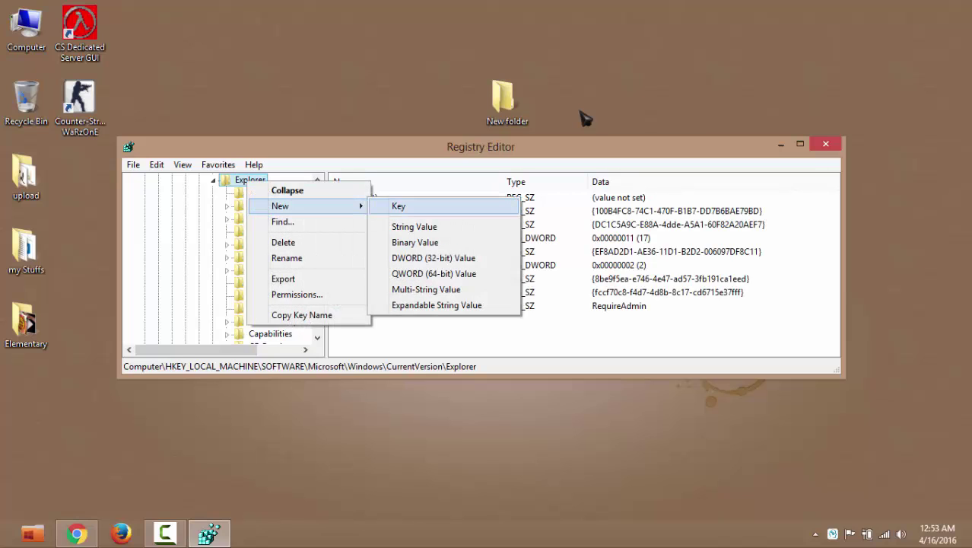
{"action": "key", "text": "Return"}
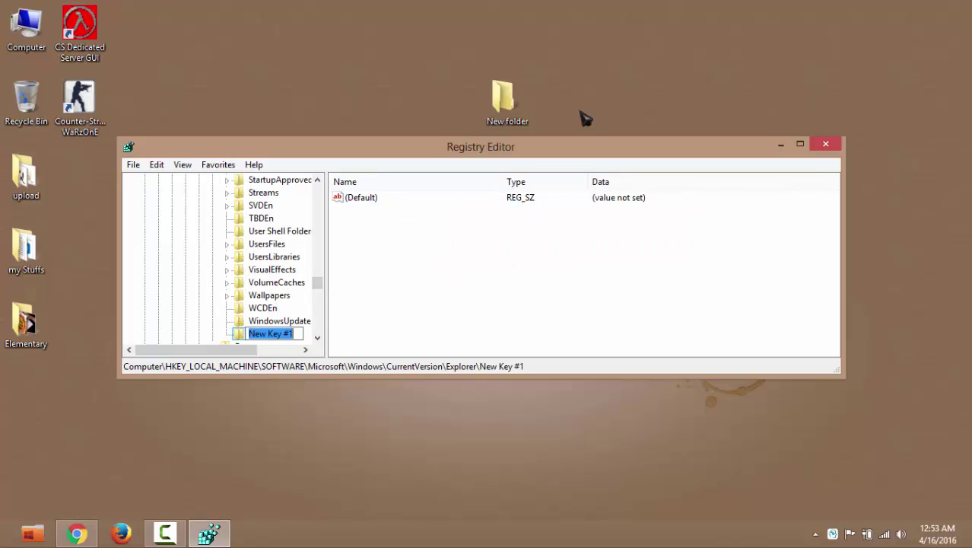
{"action": "type", "text": "shell"}
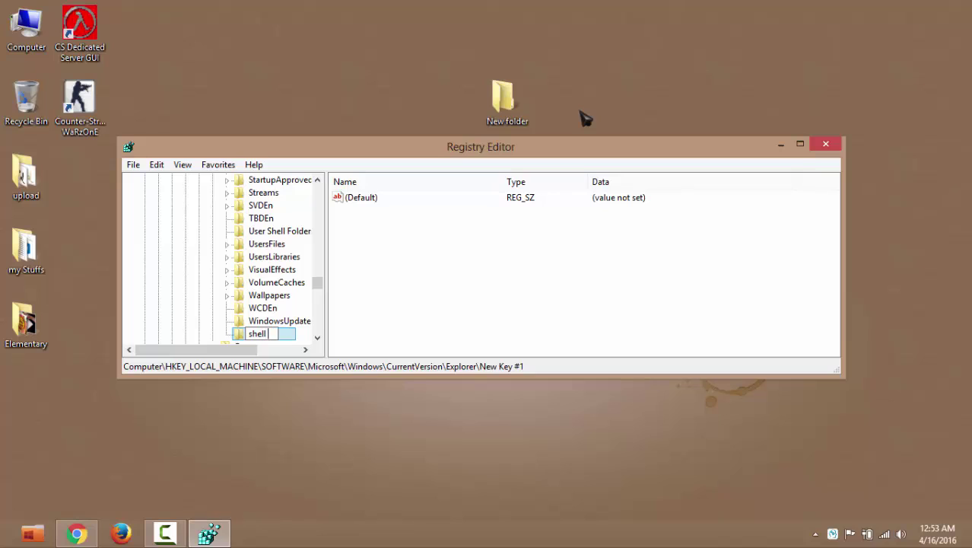
{"action": "type", "text": " icons"}
{"action": "key", "text": "Return"}
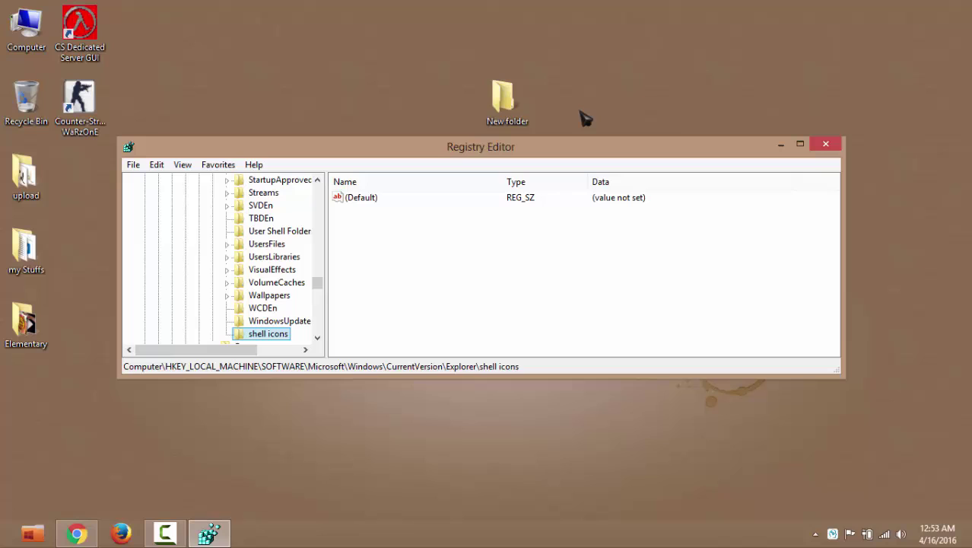
Add a string value named 2 to the shell icons key
{"action": "right_click", "coordinate": [461, 252]}
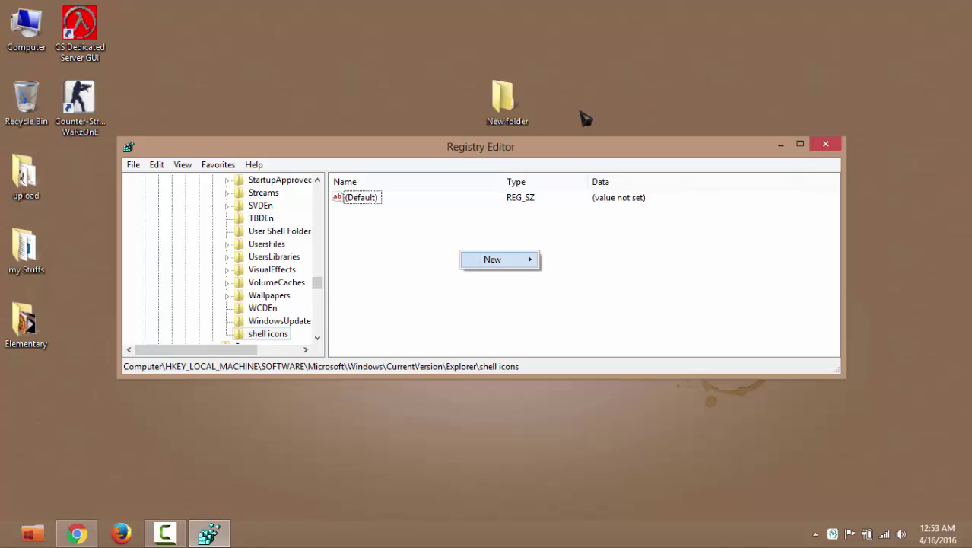
{"action": "mouse_move", "coordinate": [495, 260]}
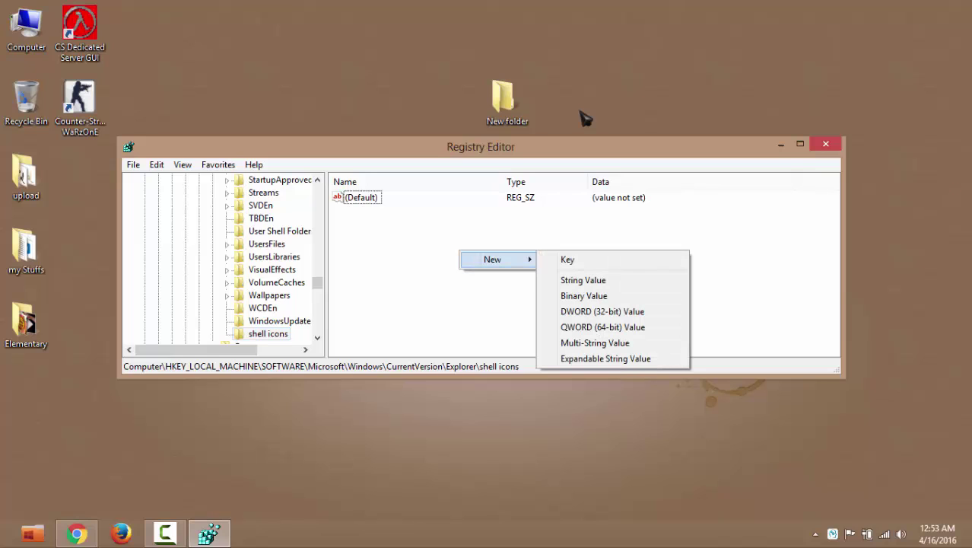
{"action": "key", "text": "Right"}
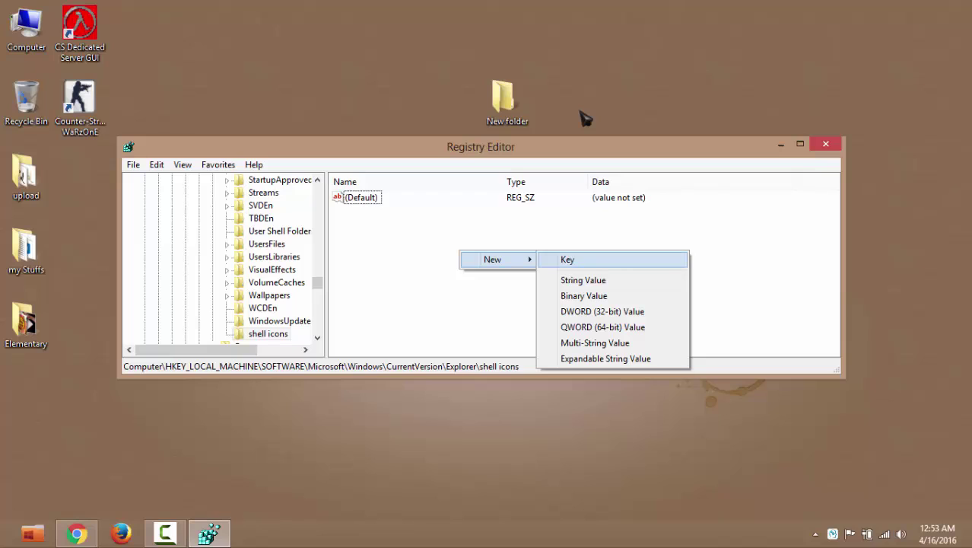
{"action": "key", "text": "Down"}
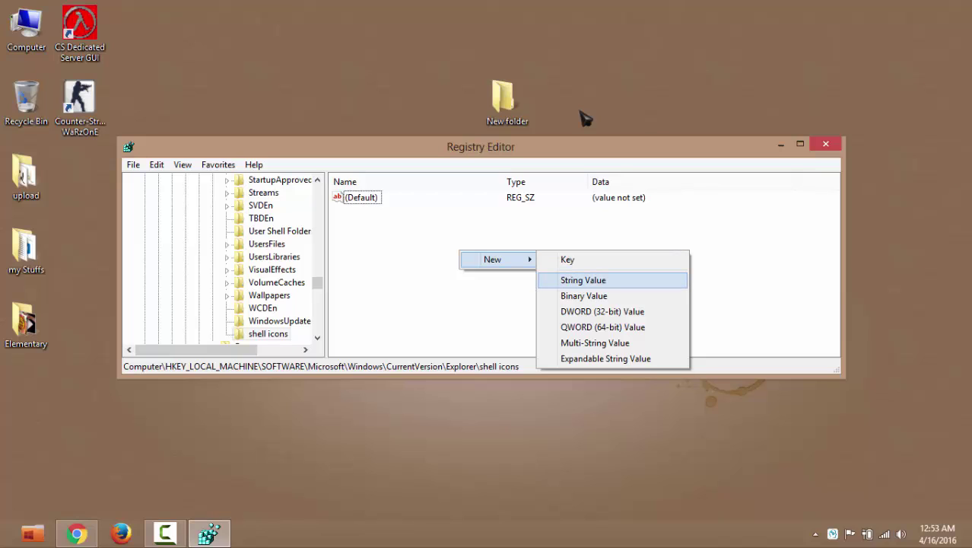
{"action": "key", "text": "Return"}
{"action": "type", "text": "2"}
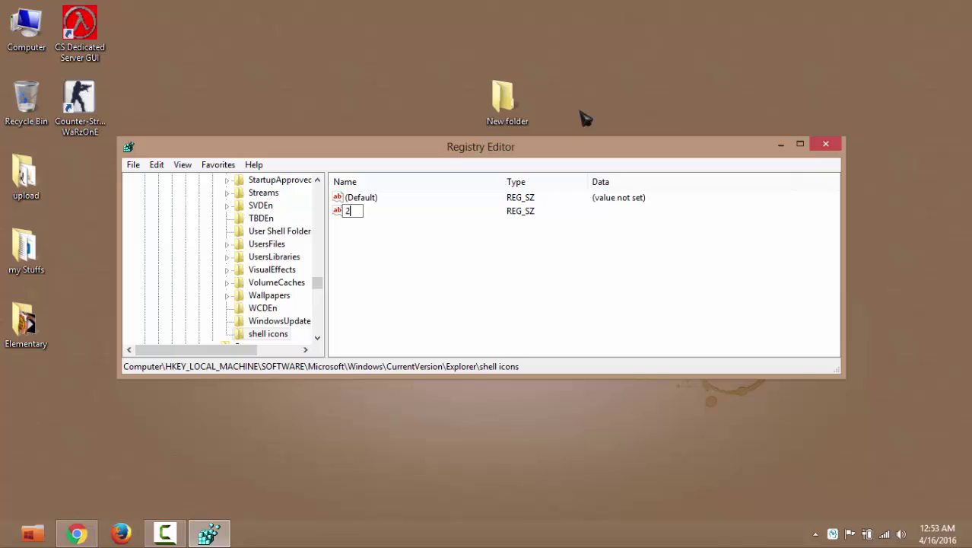
{"action": "key", "text": "Return"}
Add another string value named 3 to the shell icons key
{"action": "right_click", "coordinate": [430, 265]}
{"action": "key", "text": "Down"}
{"action": "key", "text": "Right"}
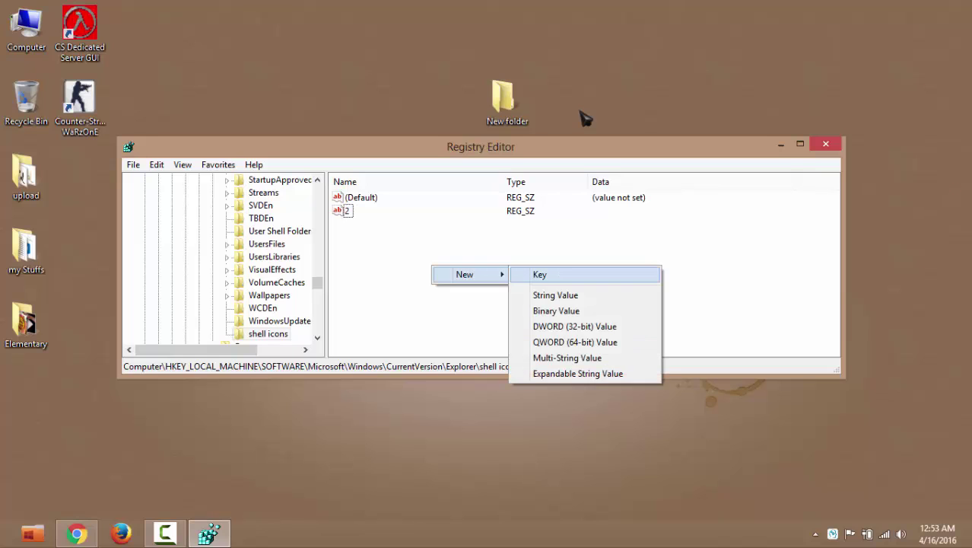
{"action": "key", "text": "Down"}
{"action": "key", "text": "Return"}
{"action": "type", "text": "3"}
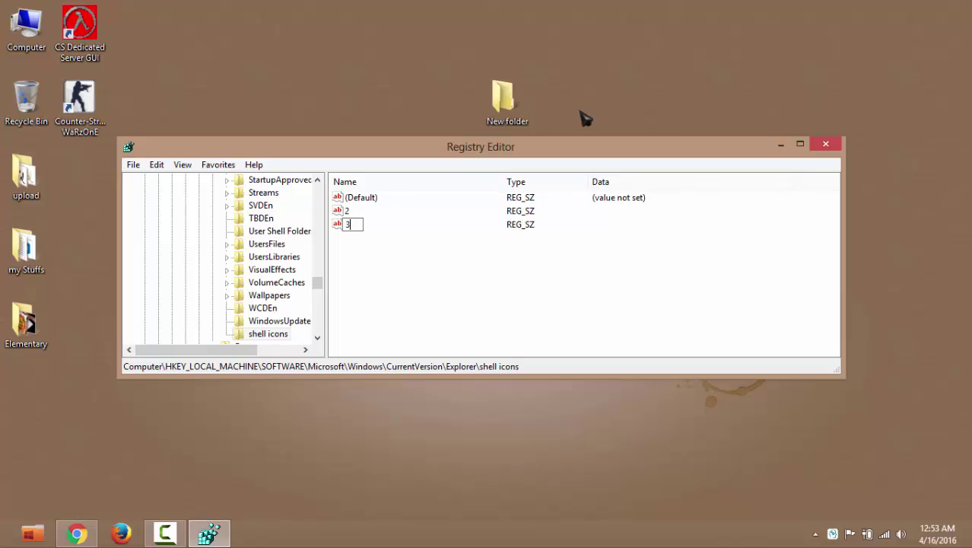
{"action": "key", "text": "Return"}
Set the data of string value 2 to c:\icon\folder.ico and copy that path to the clipboard
{"action": "key", "text": "Up"}
{"action": "key", "text": "Return"}
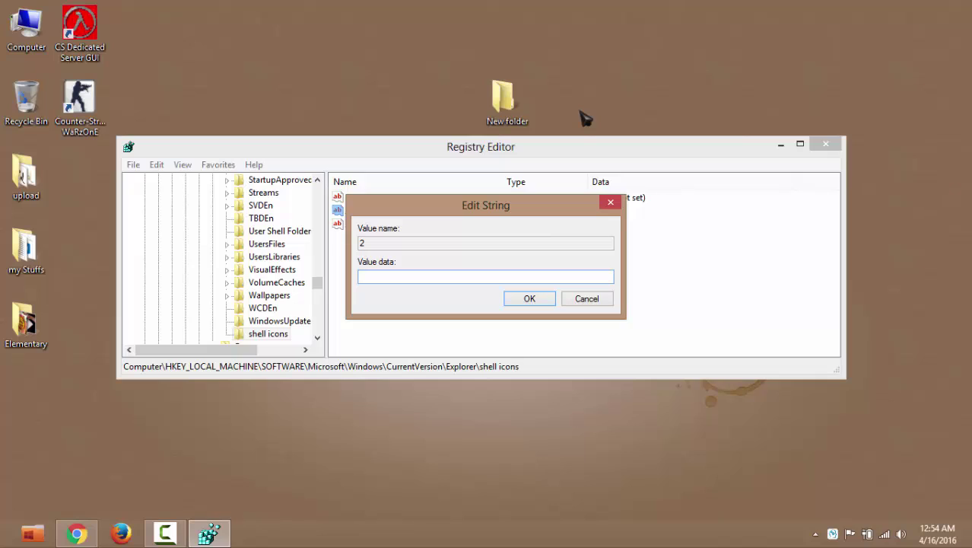
{"action": "type", "text": "c"}
{"action": "type", "text": "\\"}
{"action": "type", "text": "fol"}
{"action": "key", "text": "BackSpace"}
{"action": "key", "text": "BackSpace"}
{"action": "key", "text": "BackSpace"}
{"action": "type", "text": "icon\\folder.ico"}
{"action": "key", "text": "shift+Left"}
{"action": "key", "text": "shift+Left"}
{"action": "key", "text": "shift+Left"}
{"action": "key", "text": "shift+Left"}
{"action": "key", "text": "shift+Left"}
{"action": "key", "text": "shift+Left"}
{"action": "key", "text": "shift+Left"}
{"action": "key", "text": "shift+Left"}
{"action": "key", "text": "shift+Left"}
{"action": "key", "text": "shift+Left"}
{"action": "key", "text": "shift+Left"}
{"action": "key", "text": "shift+Left"}
{"action": "key", "text": "shift+Left"}
{"action": "key", "text": "shift+Left"}
{"action": "key", "text": "shift+Left"}
{"action": "key", "text": "shift+Left"}
{"action": "key", "text": "shift+Left"}
{"action": "key", "text": "shift+Left"}
{"action": "key", "text": "ctrl+c"}
{"action": "key", "text": "Return"}
Set the data of string value 3 to the copied path c:\icon\folder.ico and close the Registry Editor
{"action": "key", "text": "Down"}
{"action": "key", "text": "Return"}
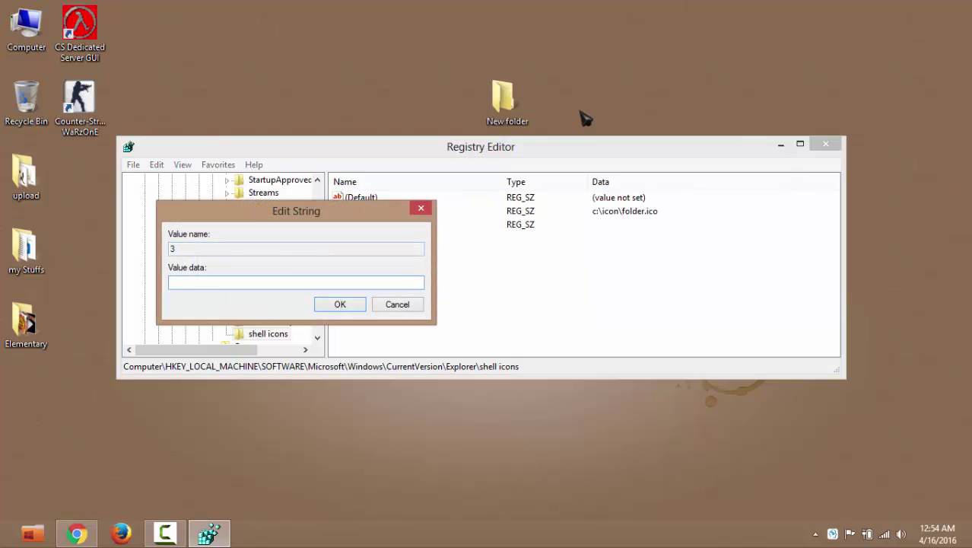
{"action": "key", "text": "ctrl+v"}
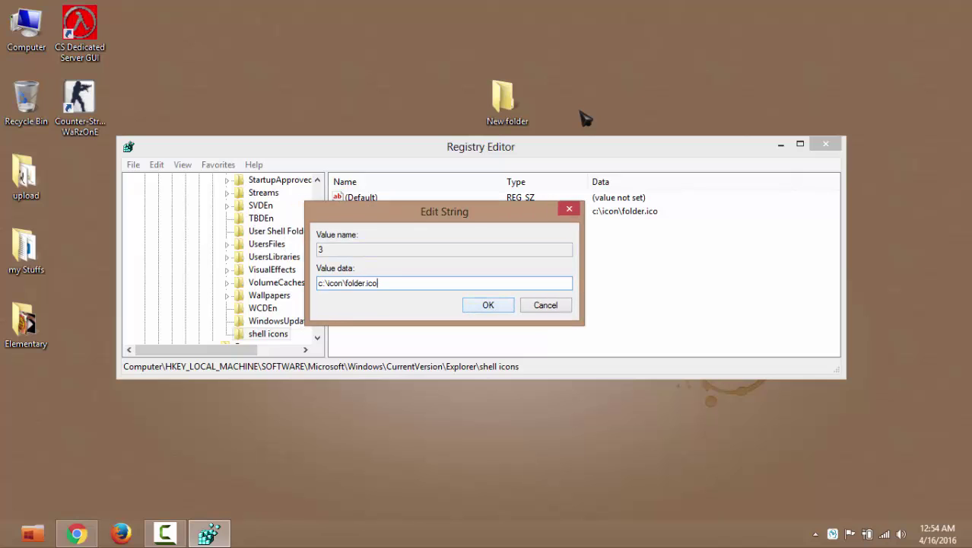
{"action": "key", "text": "Return"}
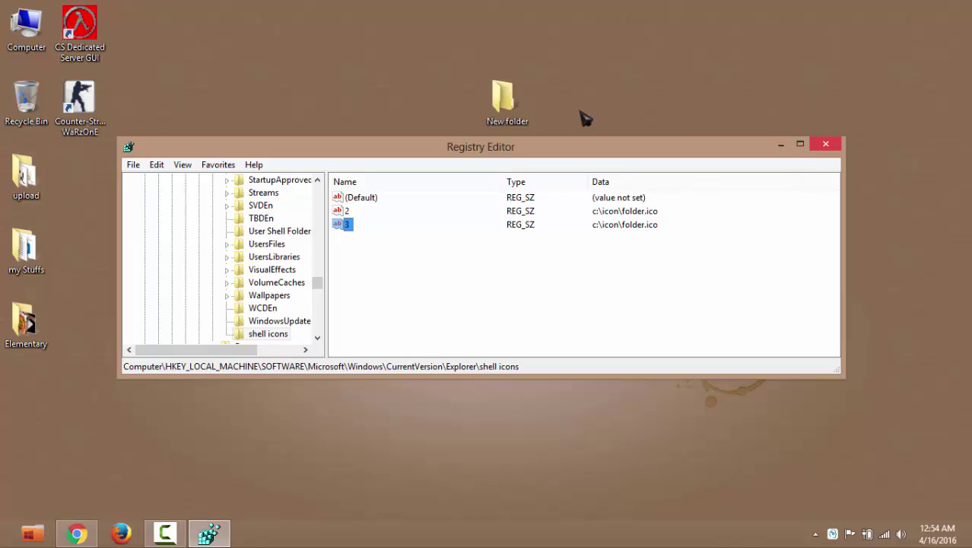
{"action": "left_click", "coordinate": [826, 144]}
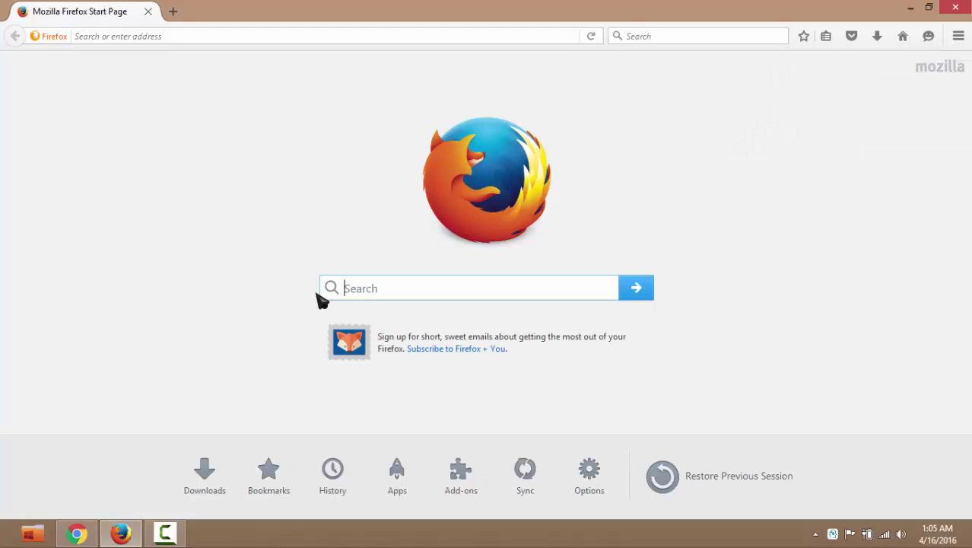
Search the web for "folder .ico blue" and open the Blue folder Icons result from Icon Archive
{"action": "type", "text": "fold"}
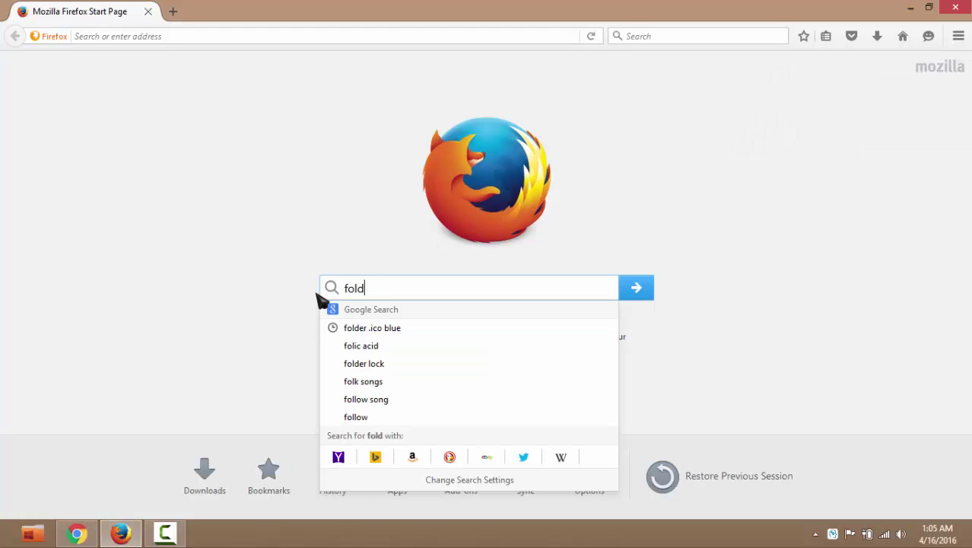
{"action": "type", "text": "er .ico"}
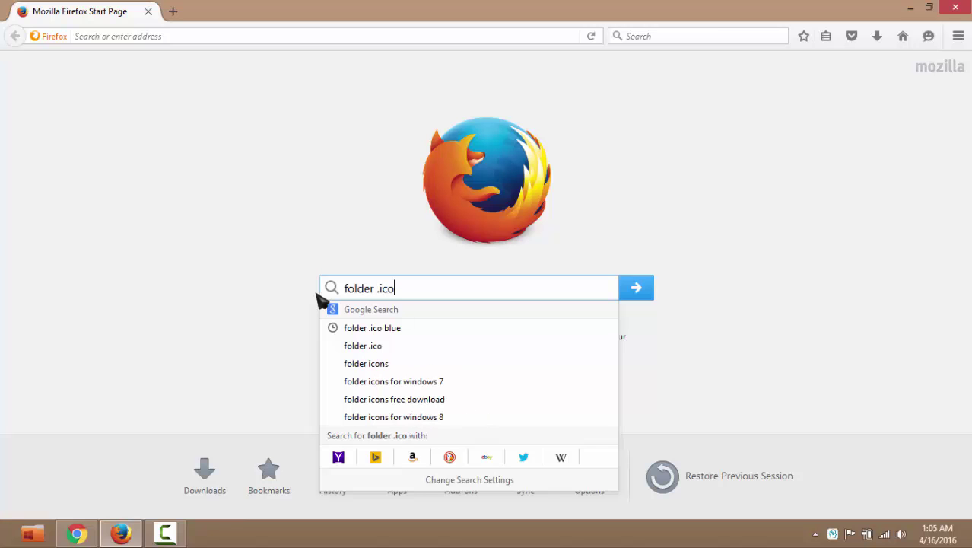
{"action": "key", "text": "Down"}
{"action": "key", "text": "Return"}
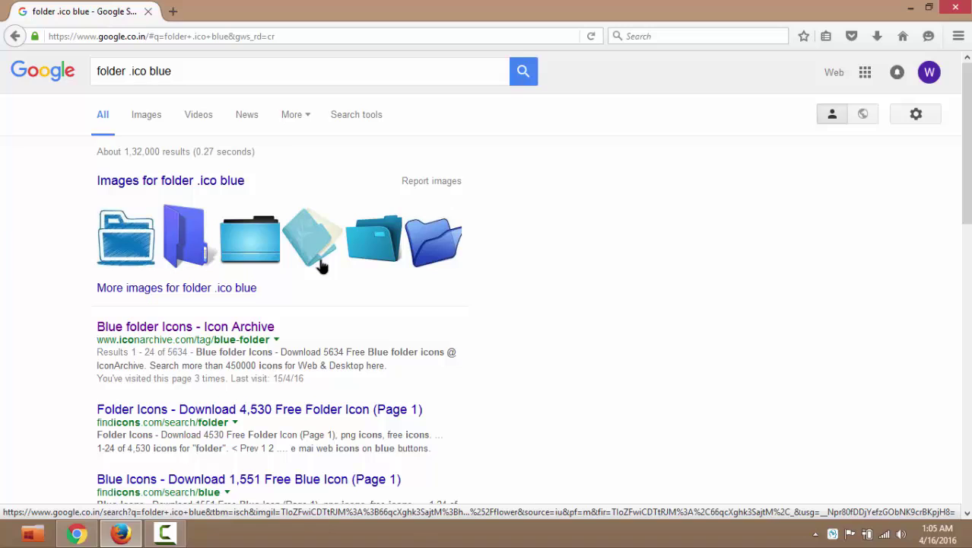
{"action": "left_click", "coordinate": [164, 327]}
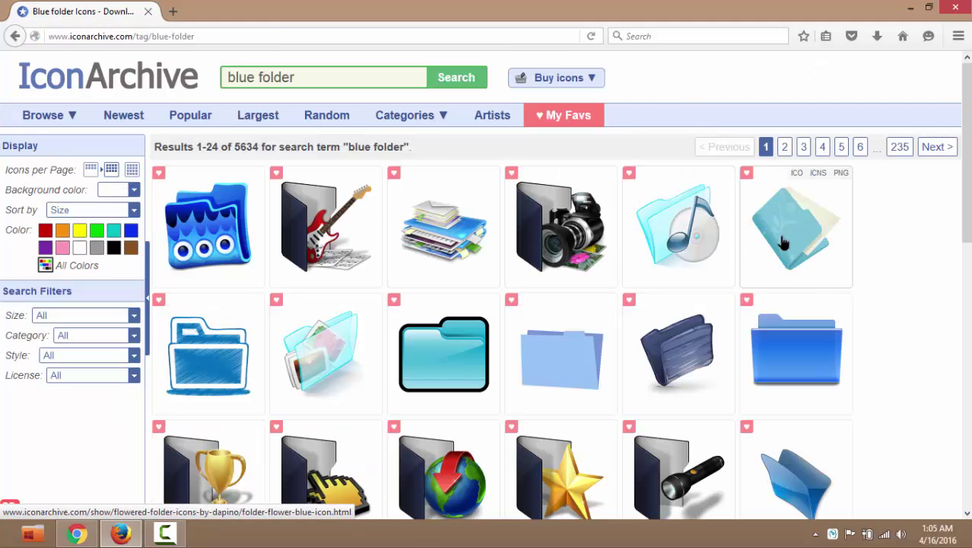
Download the flowered blue folder icon in ICO format and place the downloaded file on the desktop
{"action": "mouse_move", "coordinate": [810, 228]}
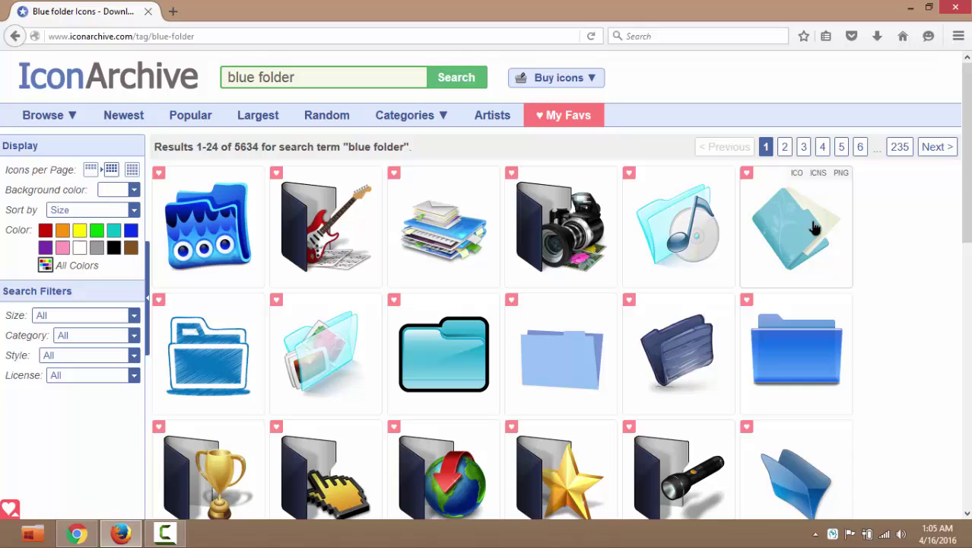
{"action": "left_click", "coordinate": [799, 175]}
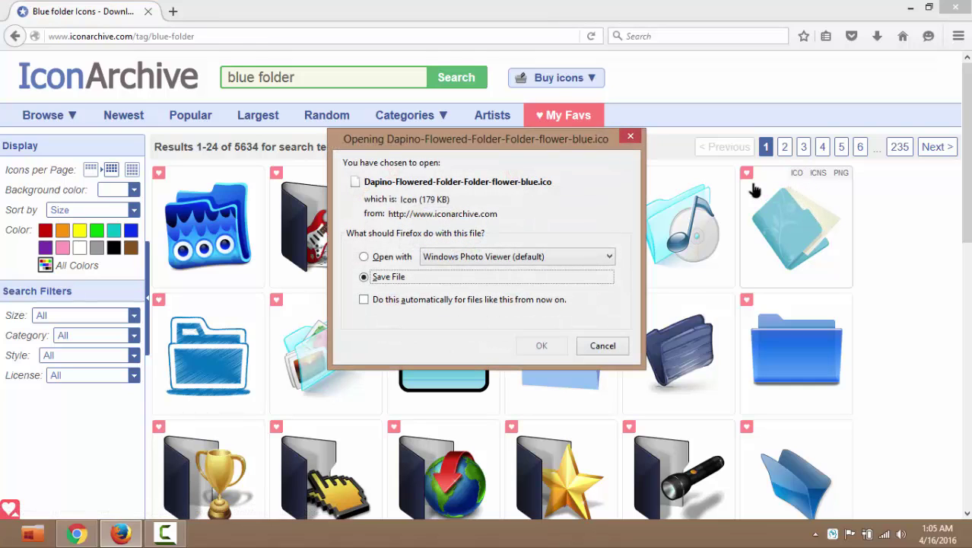
{"action": "left_click", "coordinate": [542, 345]}
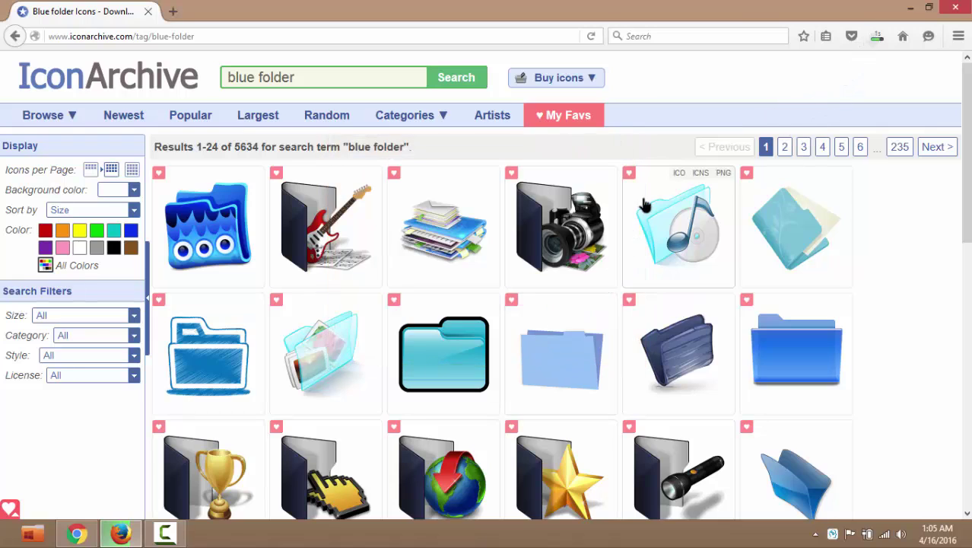
{"action": "left_click", "coordinate": [877, 37]}
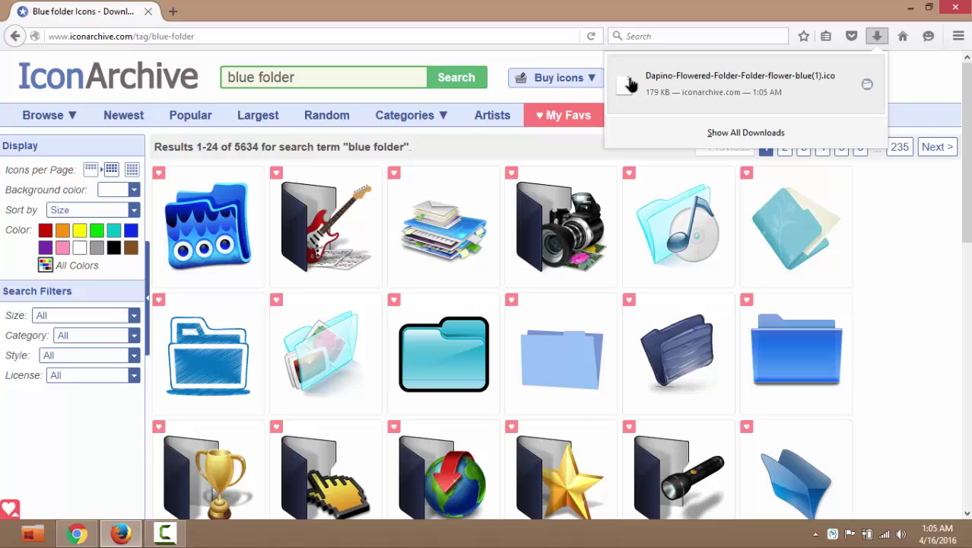
{"action": "left_click_drag", "start_coordinate": [631, 85], "coordinate": [293, 141]}
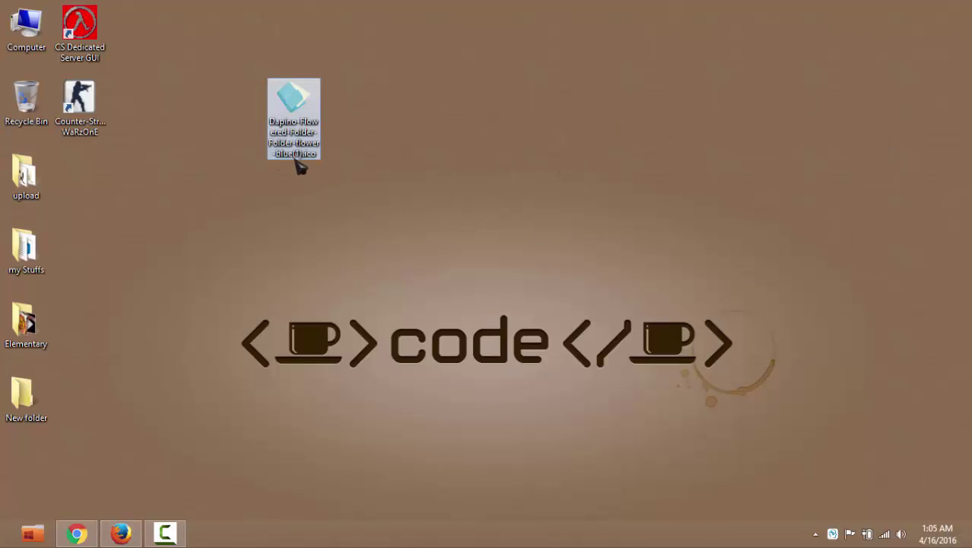
Rename the downloaded icon file on the desktop as folder.ico
{"action": "left_click", "coordinate": [305, 137]}
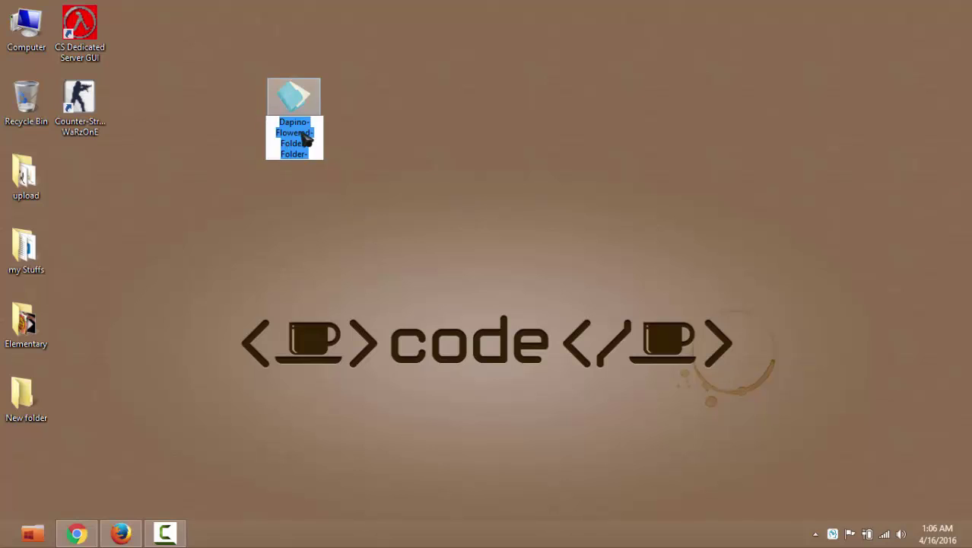
{"action": "type", "text": "folder.ico"}
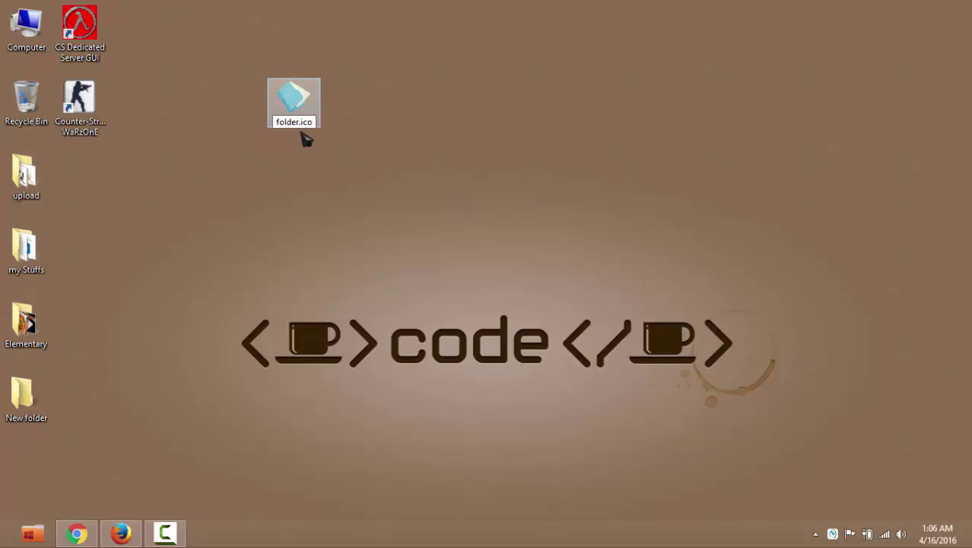
{"action": "key", "text": "Return"}
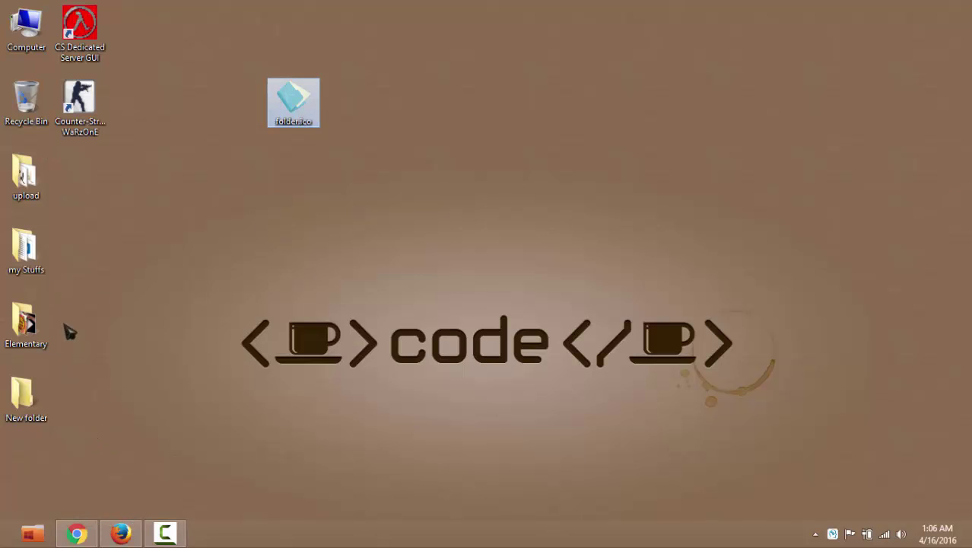
Cut folder.ico from the desktop and open the Microsoft (C:) drive in a Computer window beside it
{"action": "double_click", "coordinate": [26, 29]}
{"action": "left_click_drag", "start_coordinate": [539, 11], "coordinate": [671, 11]}
{"action": "left_click", "coordinate": [243, 87]}
{"action": "left_click_drag", "start_coordinate": [333, 150], "coordinate": [354, 157]}
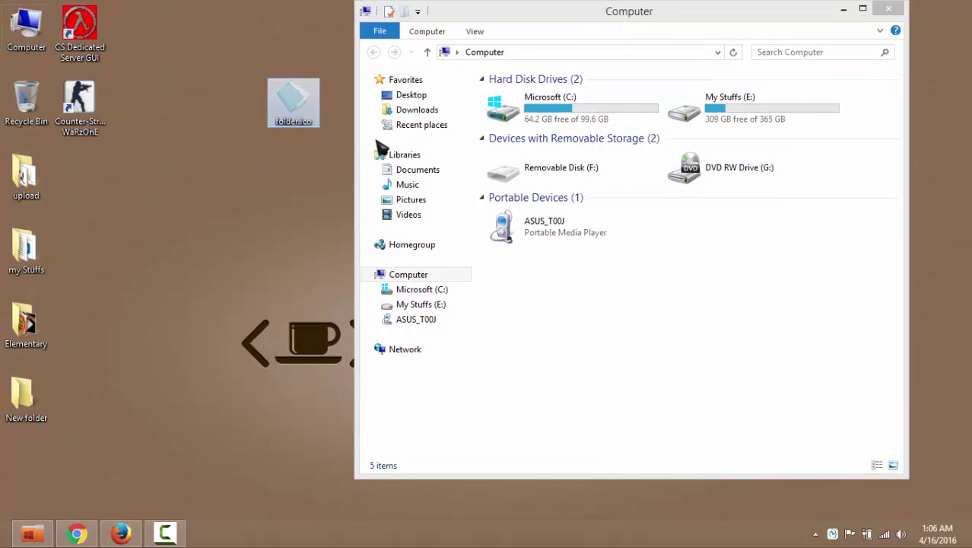
{"action": "double_click", "coordinate": [601, 119]}
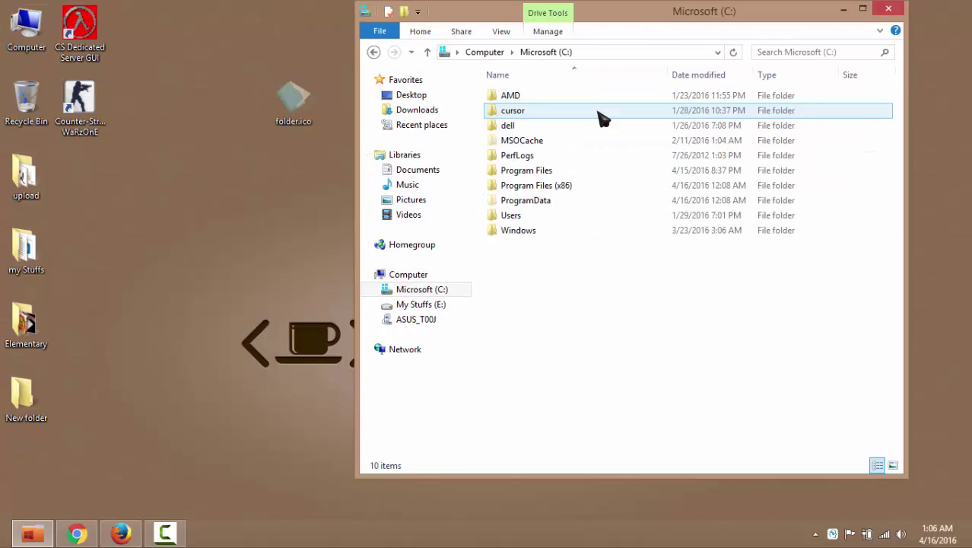
Create a folder named icon on the C: drive, move the cut folder.ico into it and close the window
{"action": "right_click", "coordinate": [522, 339]}
{"action": "mouse_move", "coordinate": [567, 307]}
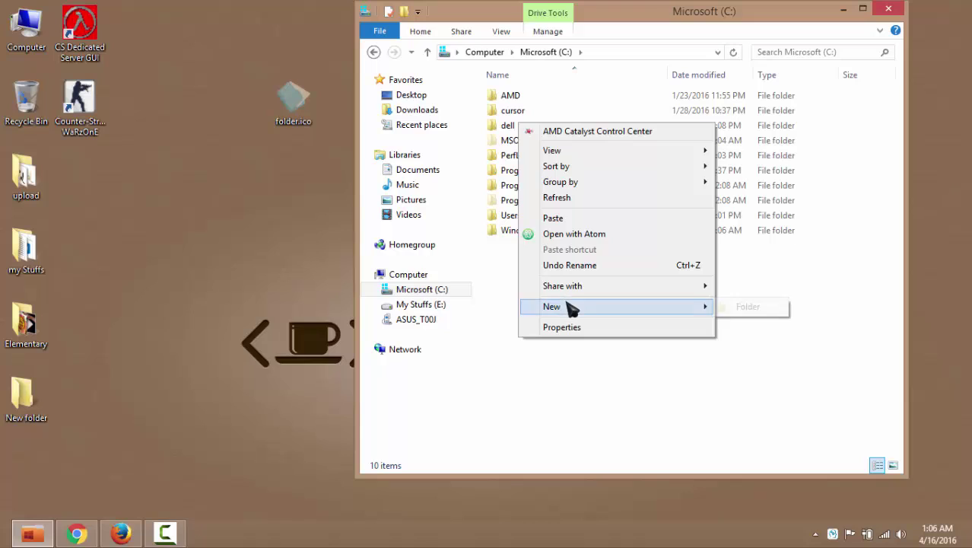
{"action": "left_click", "coordinate": [743, 313]}
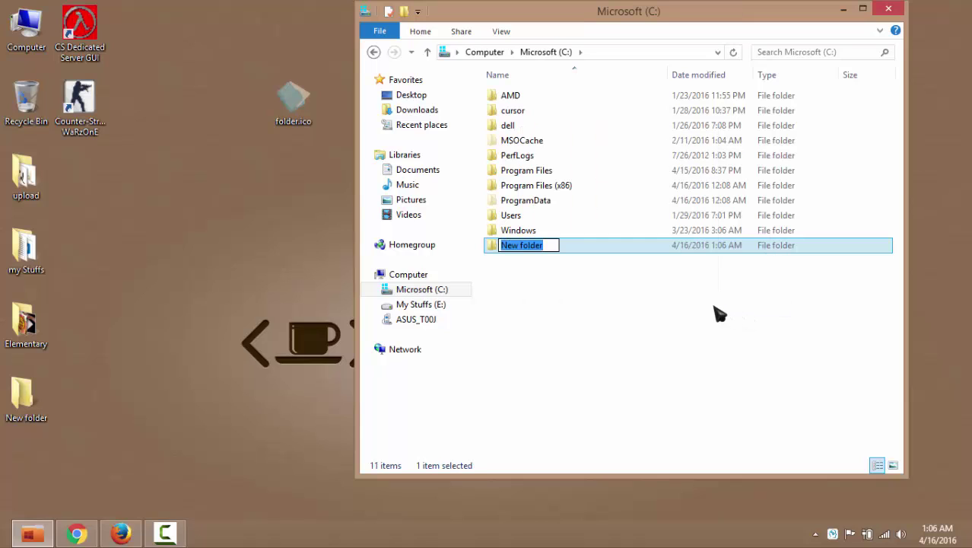
{"action": "type", "text": "ico"}
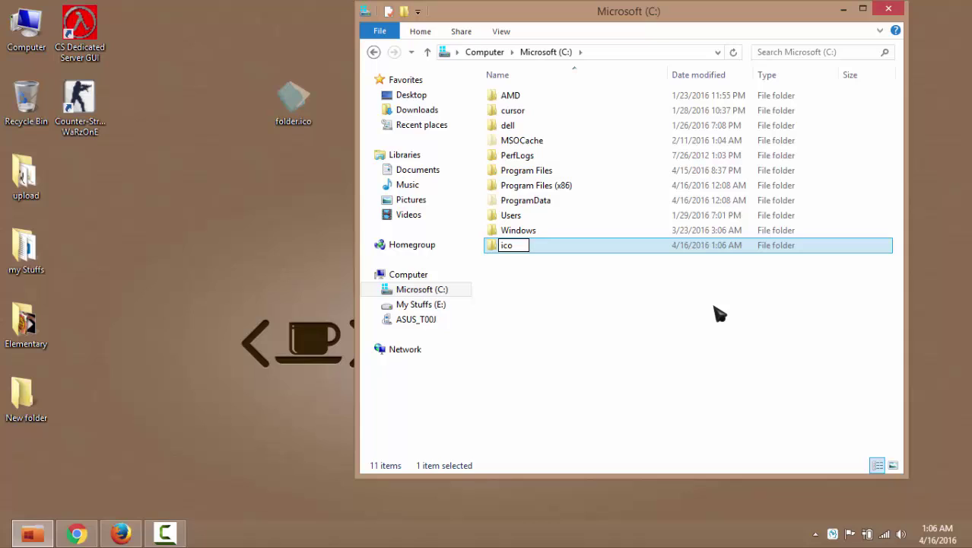
{"action": "type", "text": "n"}
{"action": "key", "text": "Return"}
{"action": "key", "text": "Return"}
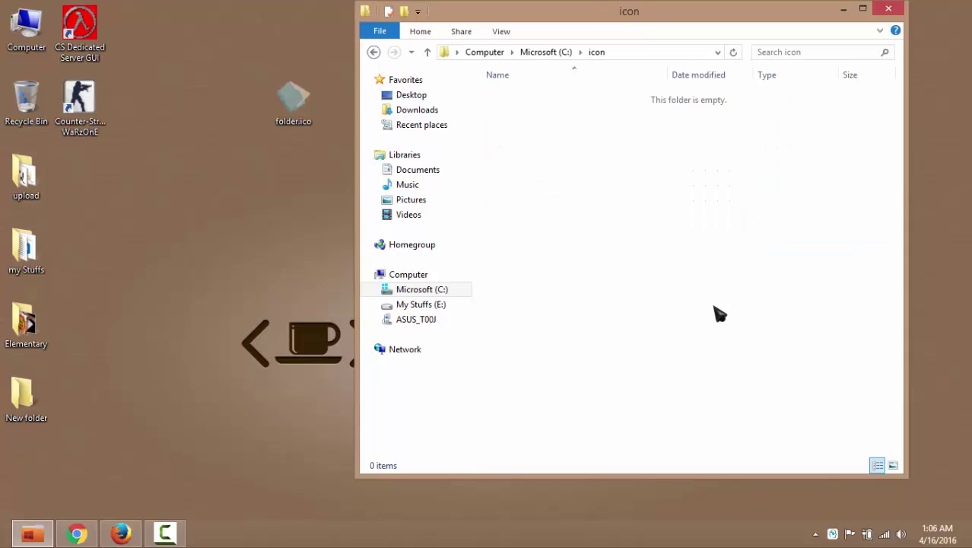
{"action": "left_click_drag", "start_coordinate": [719, 313], "coordinate": [720, 312]}
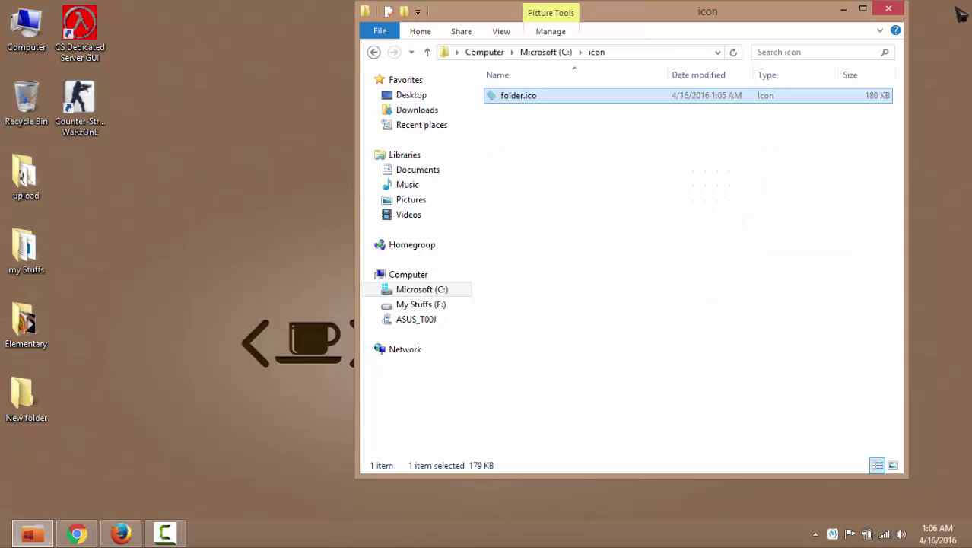
{"action": "left_click", "coordinate": [889, 9]}
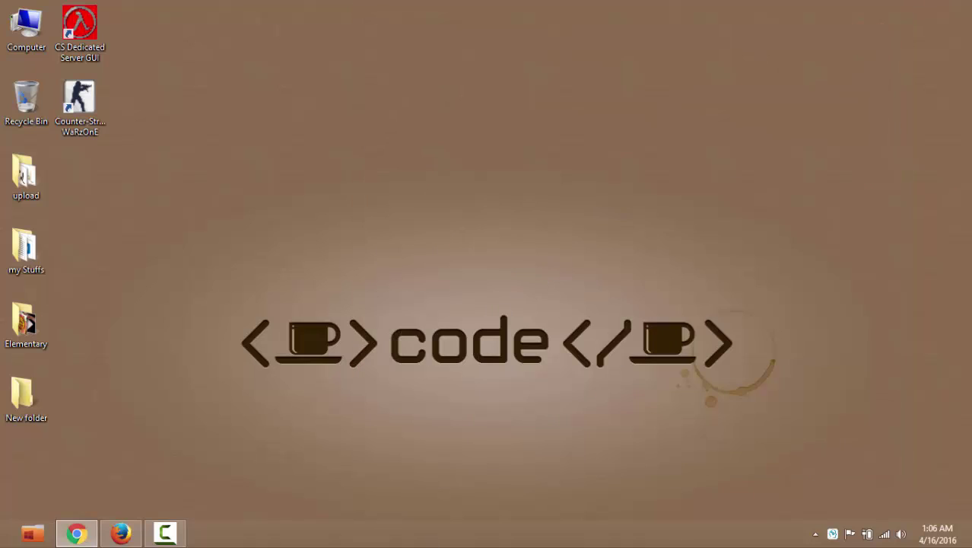
Restart the Windows Explorer process from Task Manager, and close Task Manager
{"action": "right_click", "coordinate": [433, 534]}
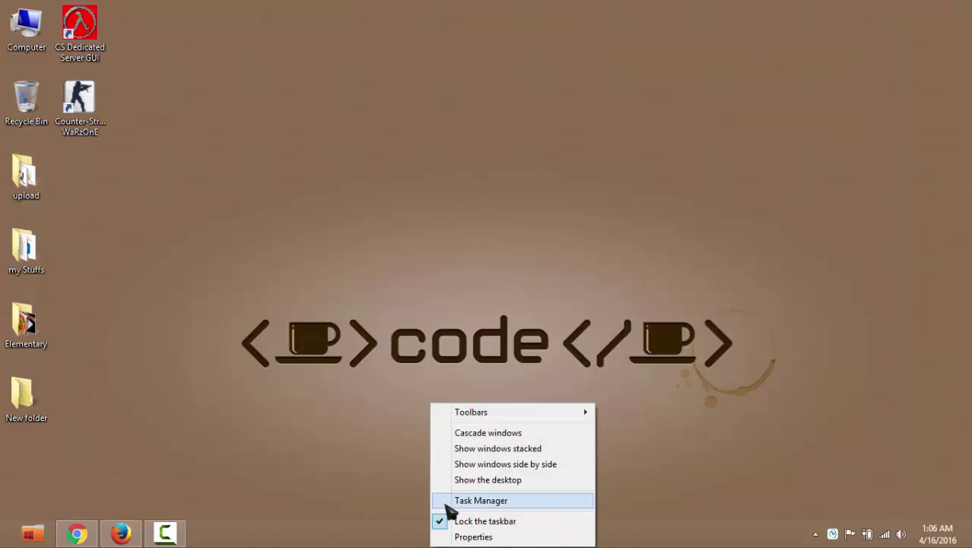
{"action": "left_click", "coordinate": [480, 500]}
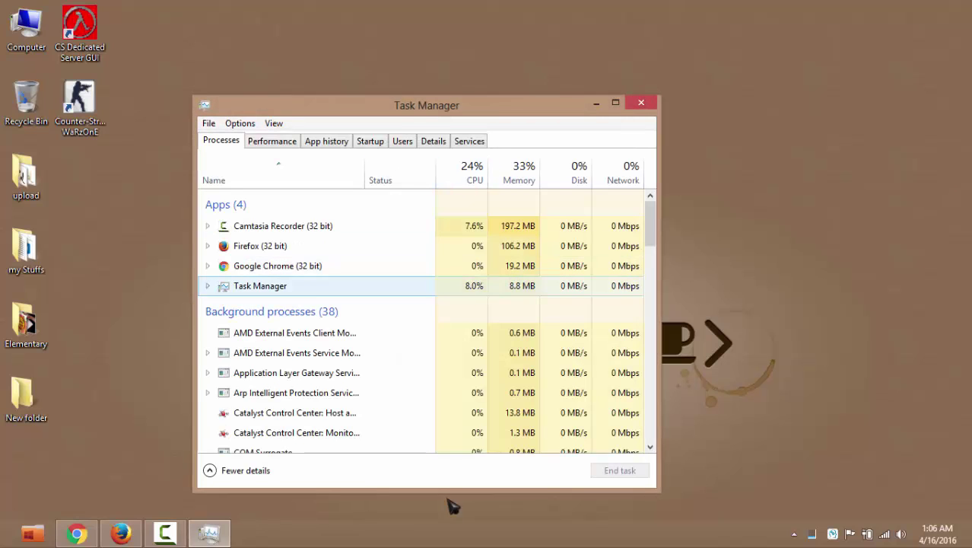
{"action": "scroll", "coordinate": [452, 506], "scroll_direction": "down", "scroll_amount": 15}
{"action": "scroll", "coordinate": [452, 506], "scroll_direction": "down", "scroll_amount": 1}
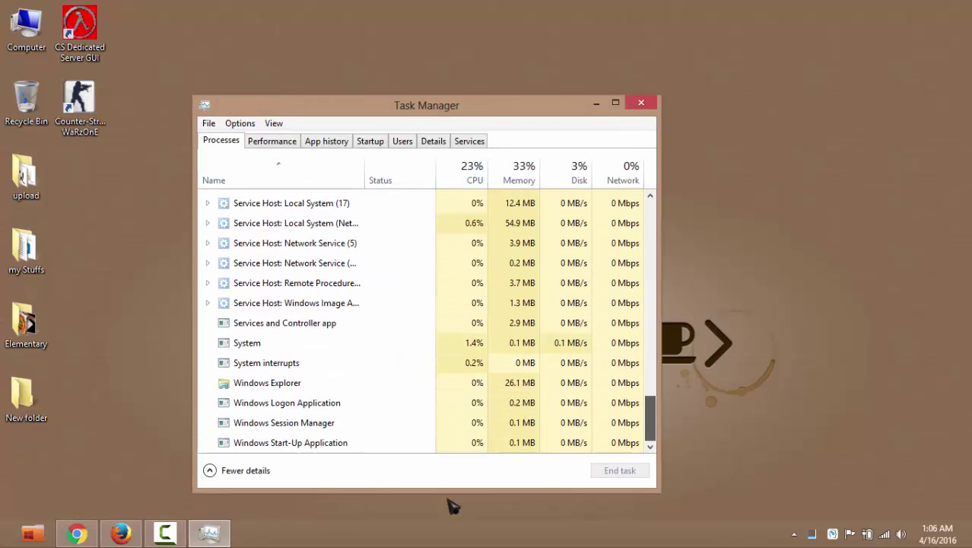
{"action": "key", "text": "w"}
{"action": "key", "text": "Menu"}
{"action": "key", "text": "Return"}
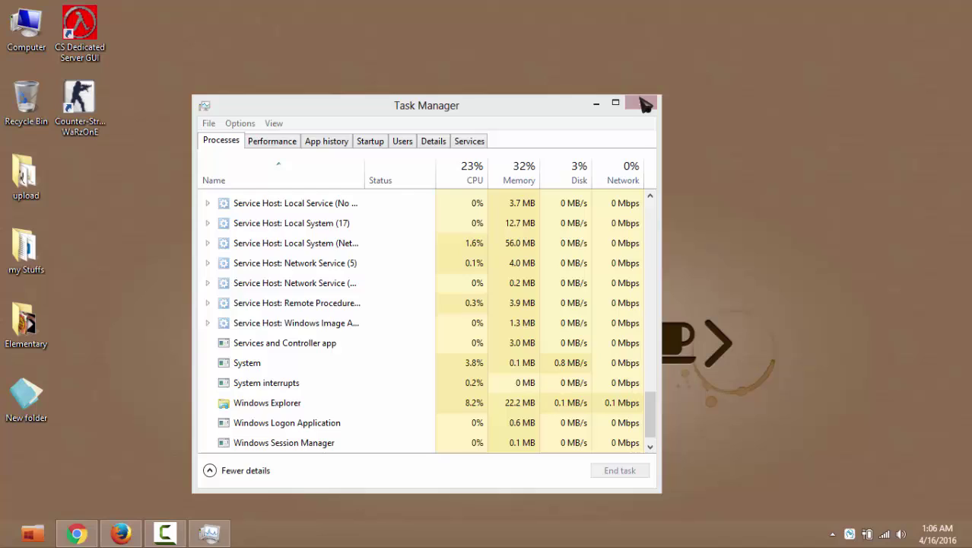
{"action": "left_click", "coordinate": [642, 104]}
Create another folder on the desktop with its default name and move the existing New folder beside it to compare their icons
{"action": "right_click", "coordinate": [494, 132]}
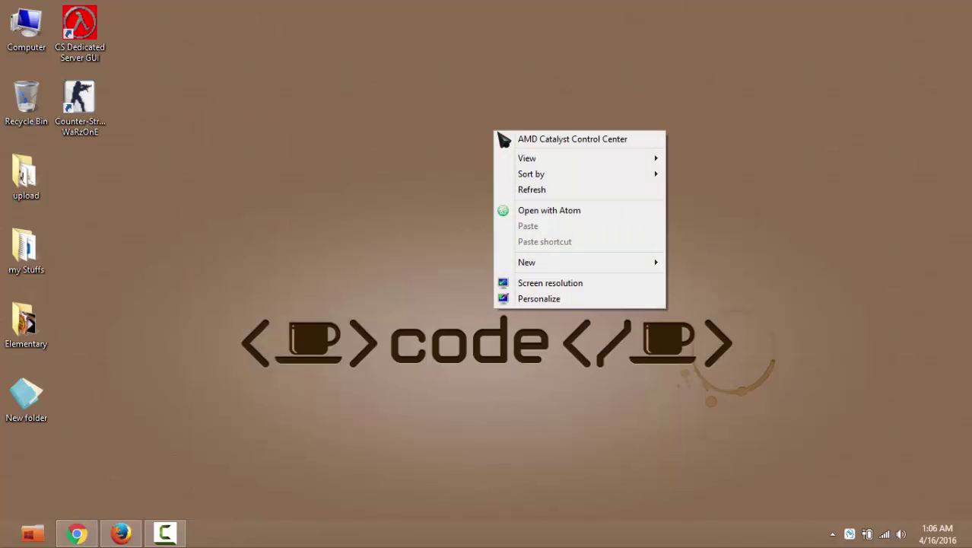
{"action": "mouse_move", "coordinate": [548, 262]}
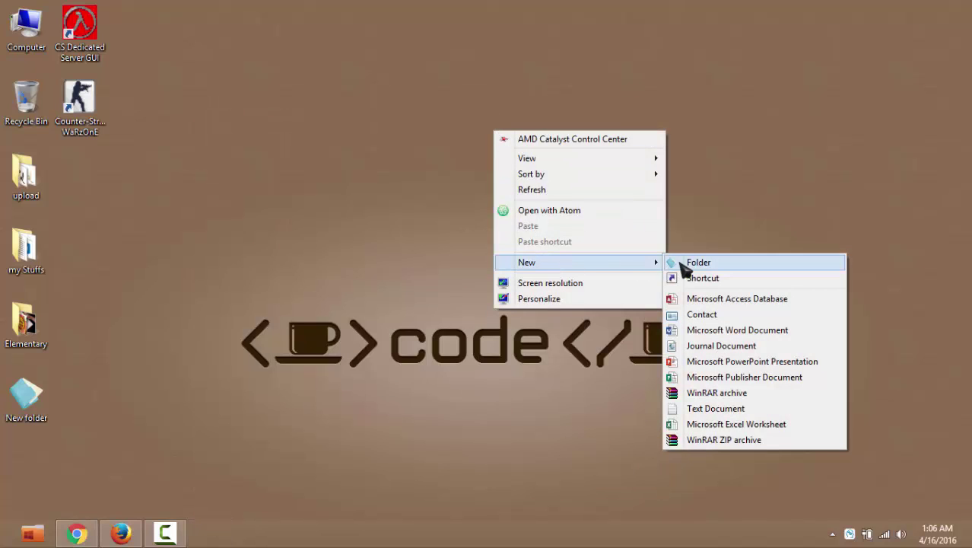
{"action": "left_click", "coordinate": [684, 265]}
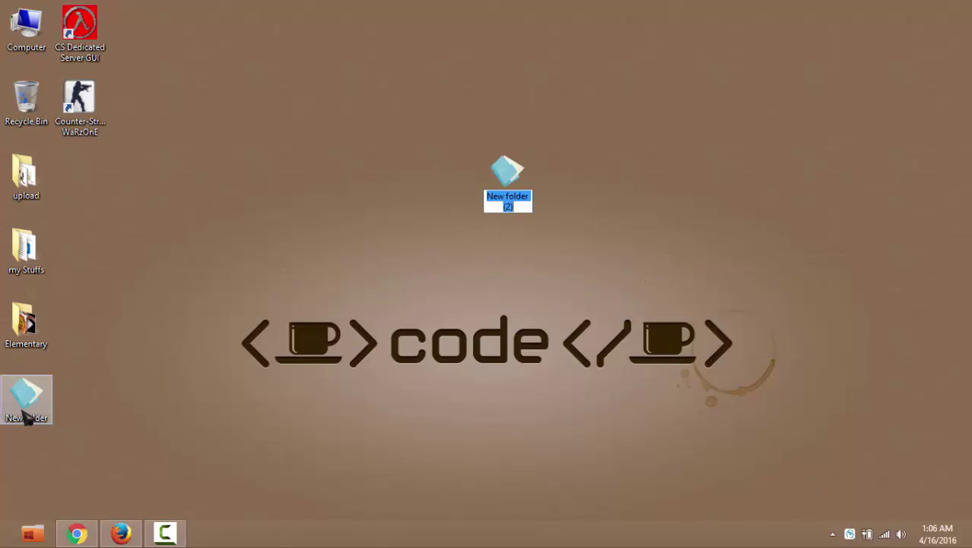
{"action": "left_click_drag", "start_coordinate": [25, 402], "coordinate": [401, 191]}
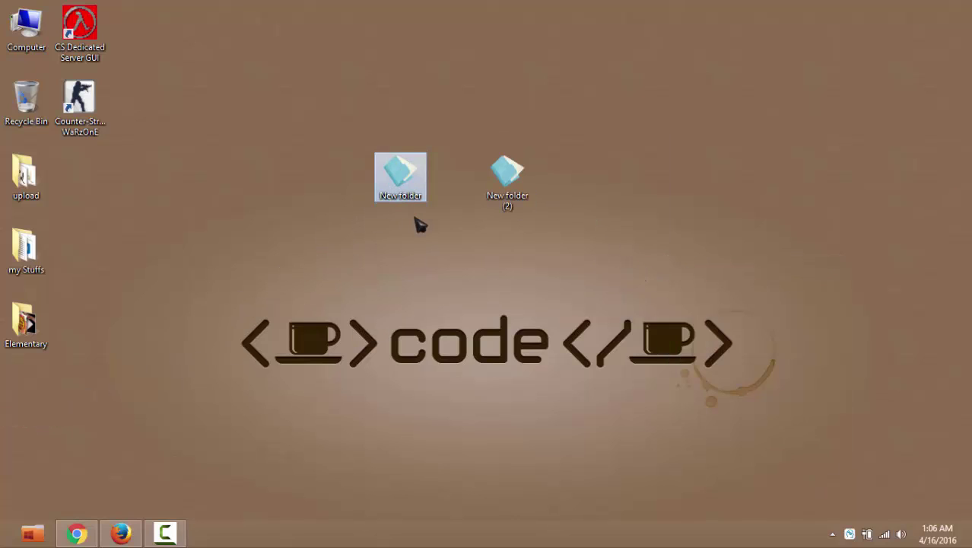
{"action": "left_click", "coordinate": [534, 245]}
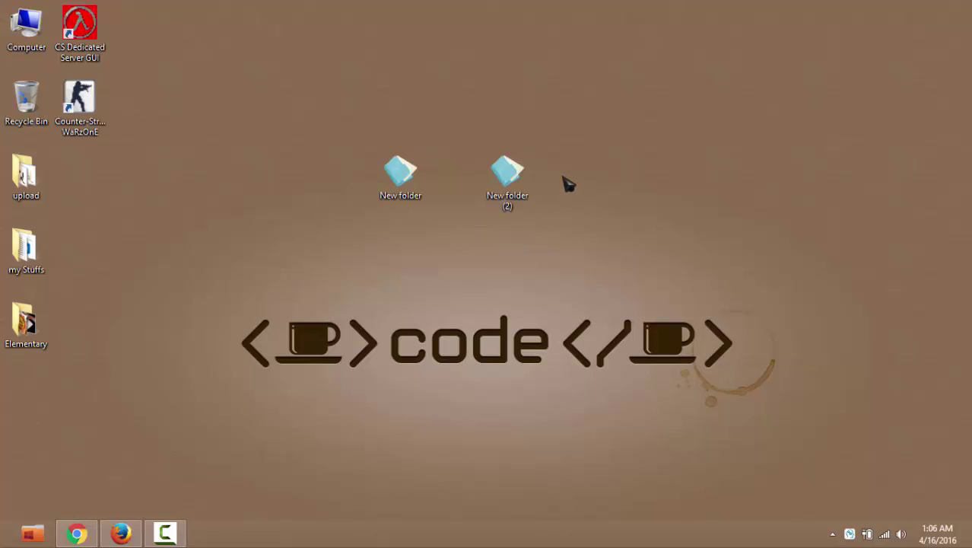